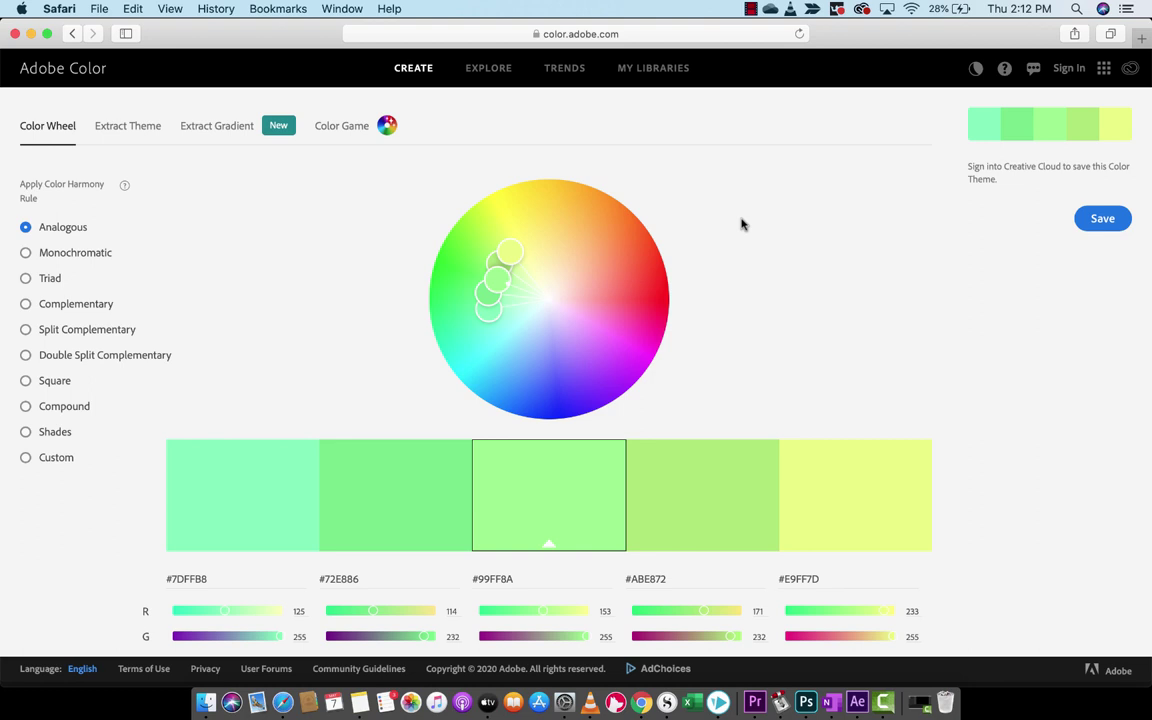
# Dismiss the browser's Favorites overlay and return focus to the Adobe Color page.
pyautogui.click(612, 34)
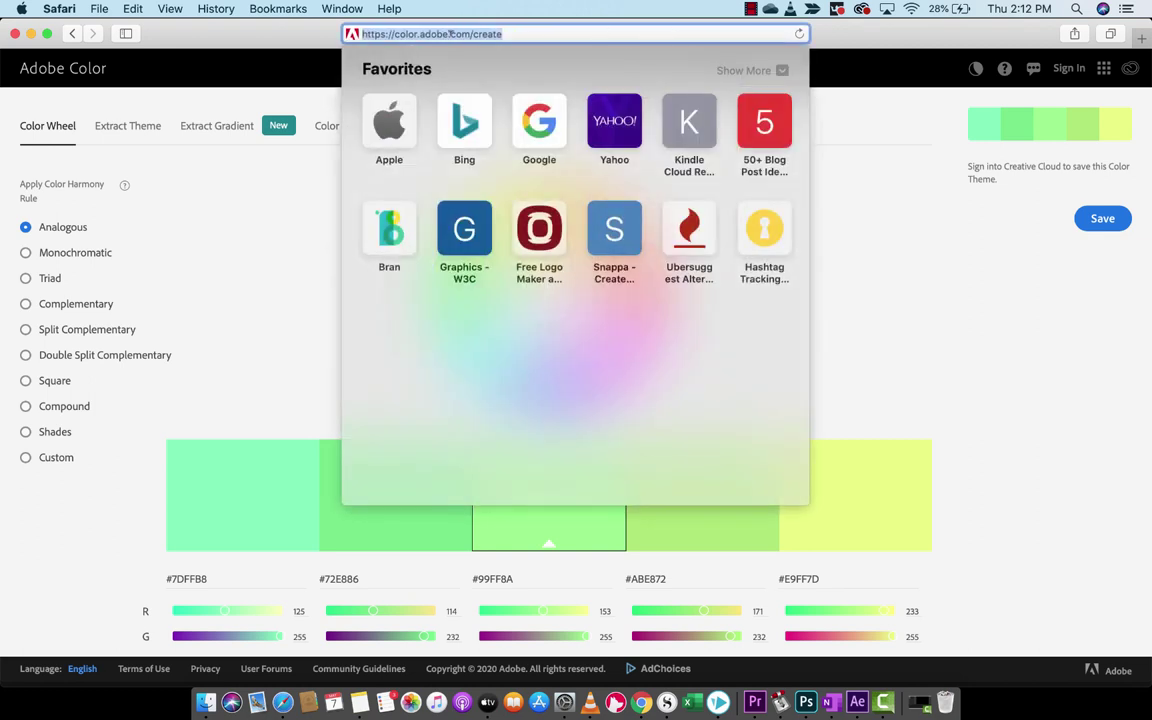
pyautogui.click(280, 45)
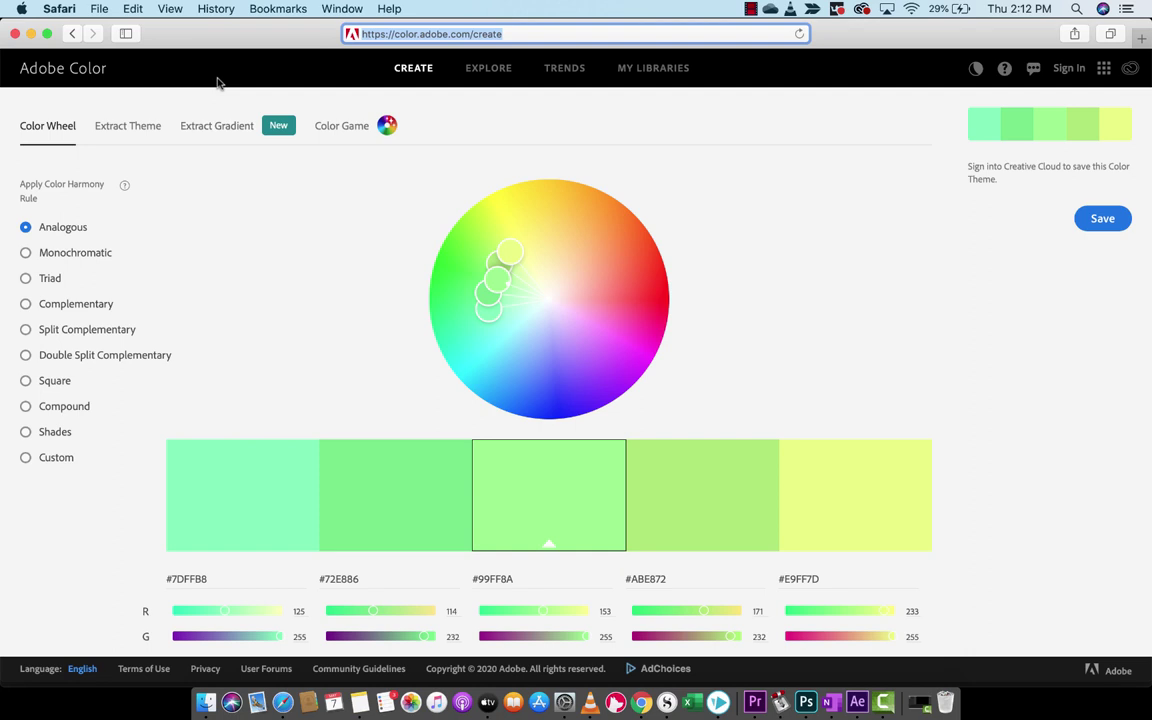
pyautogui.click(65, 70)
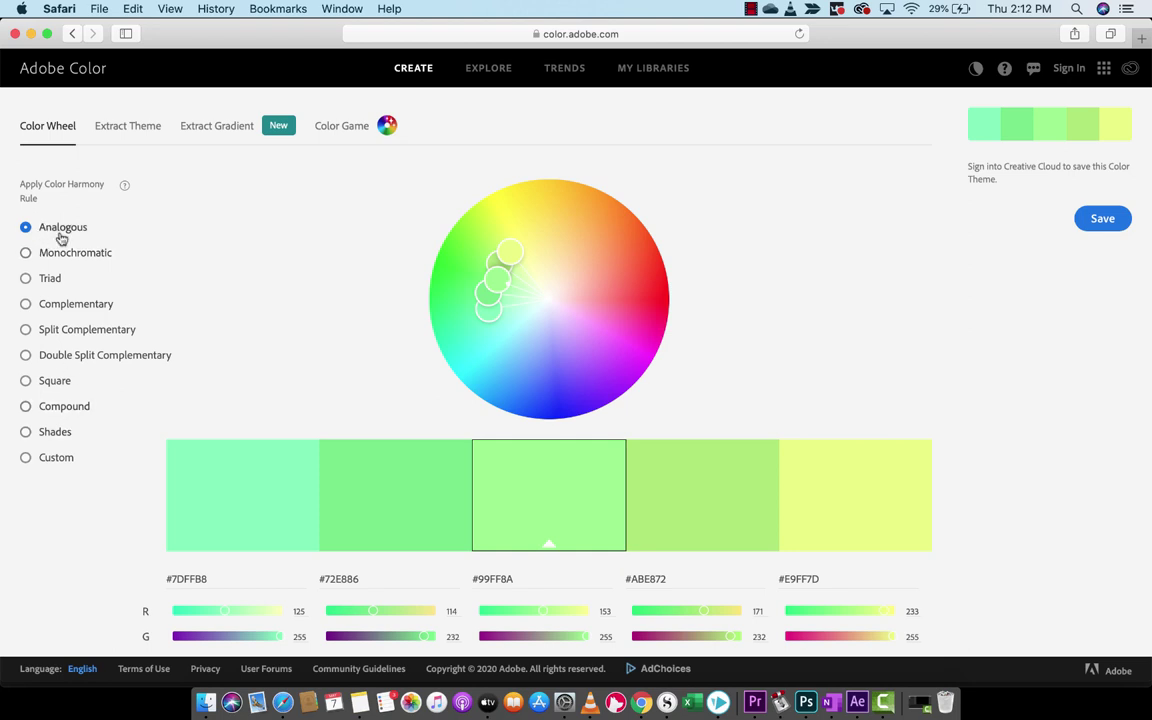
# Switch to Extract Theme and load the Dora jpg from the Desktop.
pyautogui.click(121, 126)
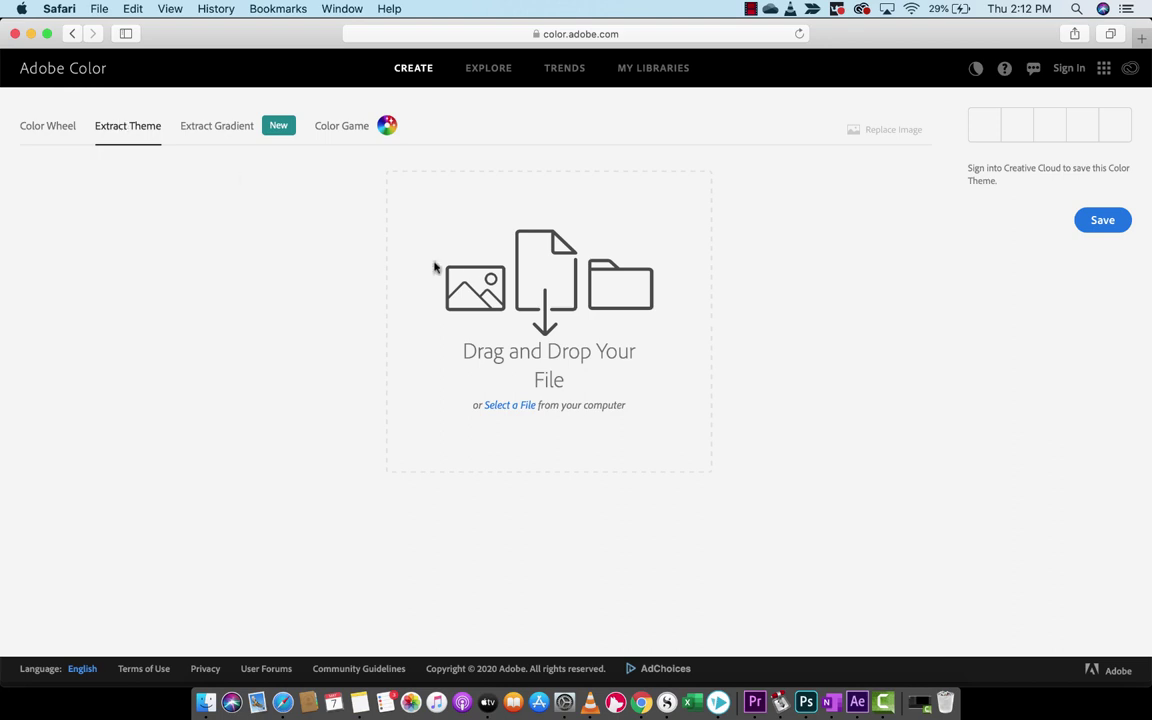
pyautogui.click(514, 407)
pyautogui.click(255, 114)
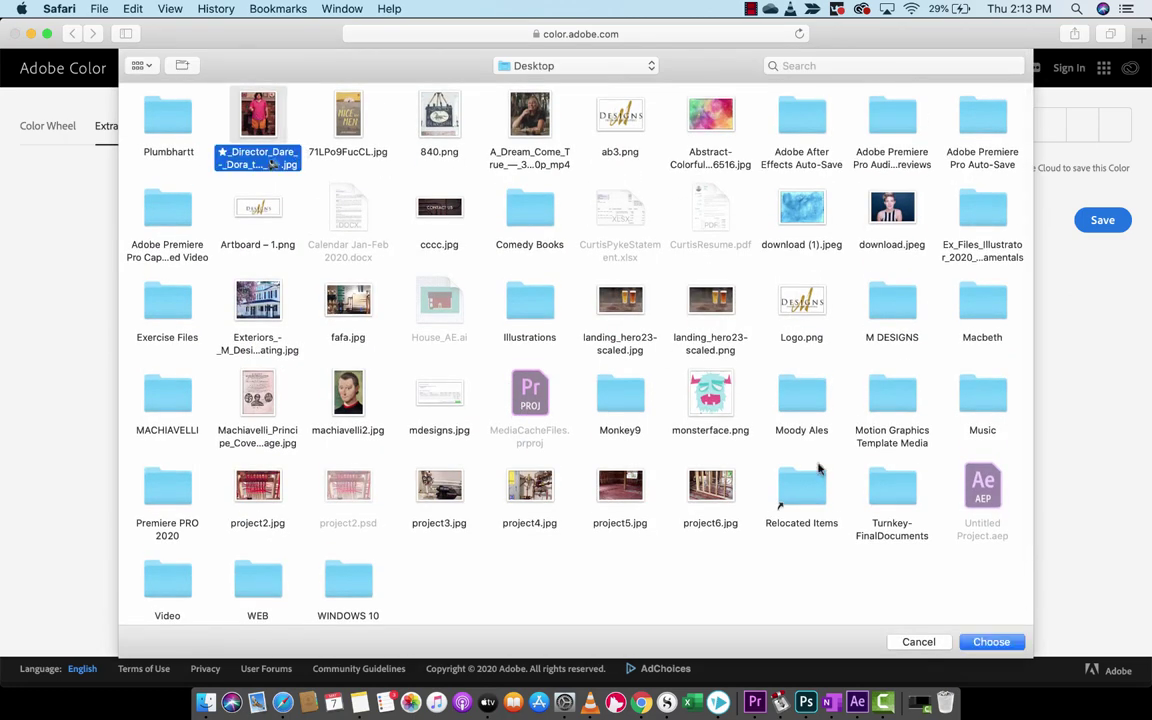
pyautogui.click(990, 641)
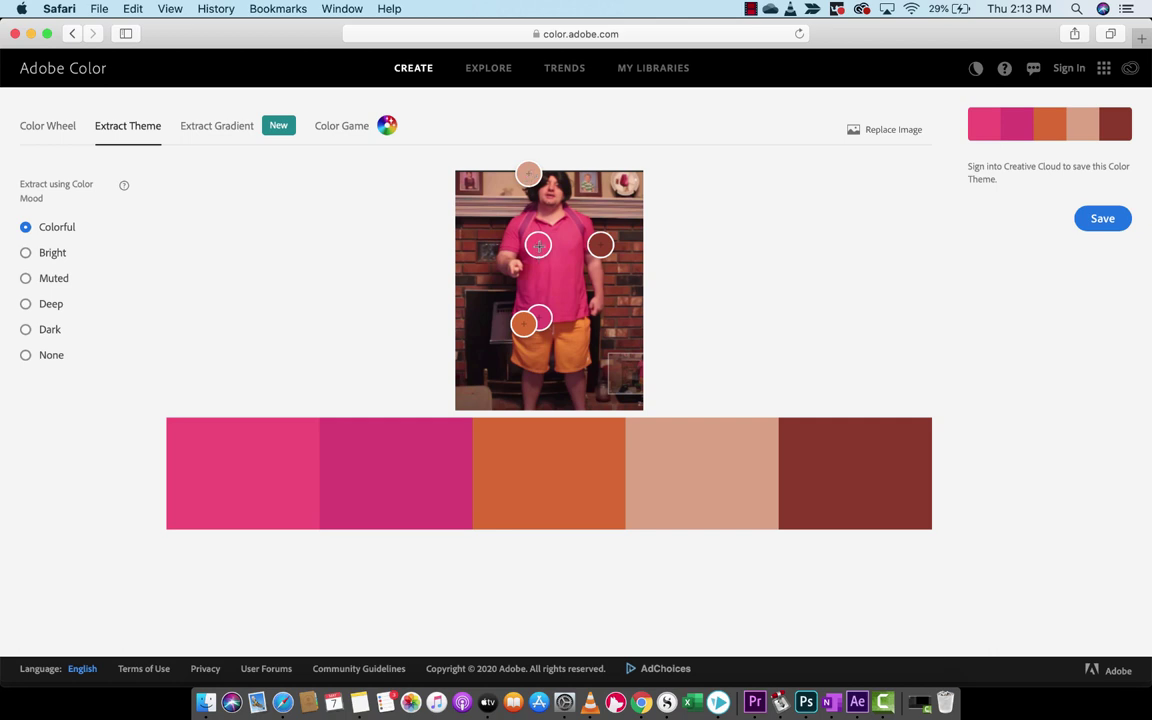
# Move the sample points onto the darker brickwork and the orange shorts.
pyautogui.moveTo(600, 242); pyautogui.dragTo(625, 273)
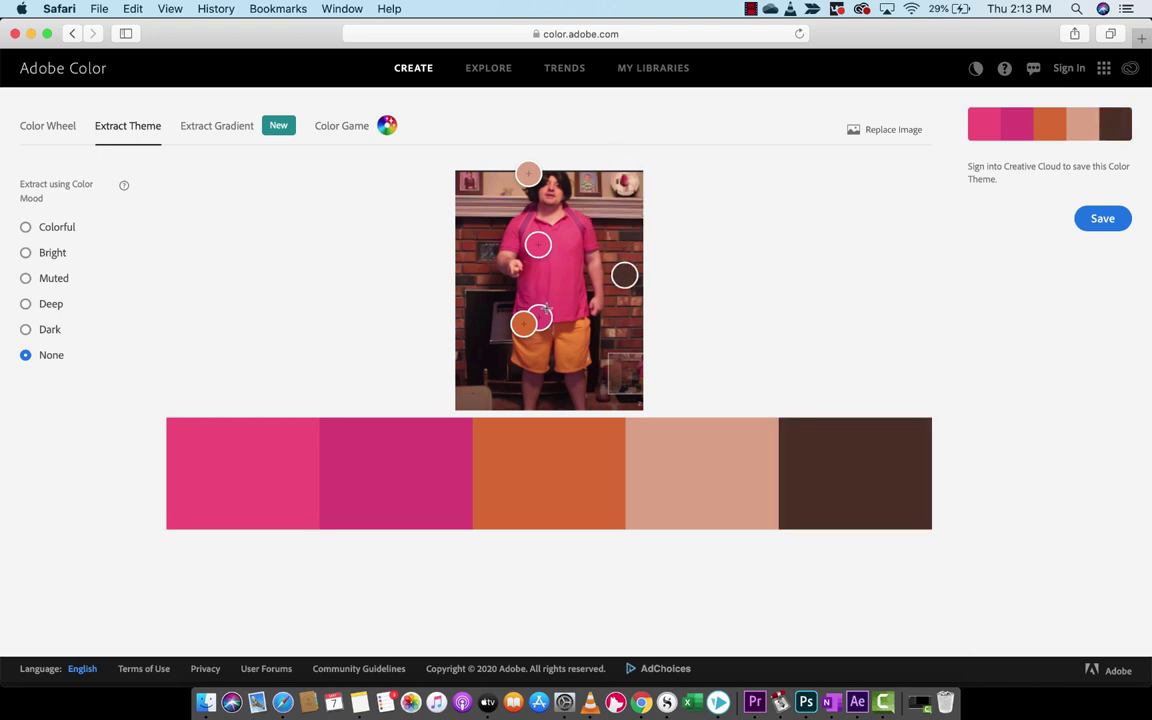
pyautogui.moveTo(538, 318); pyautogui.dragTo(592, 180)
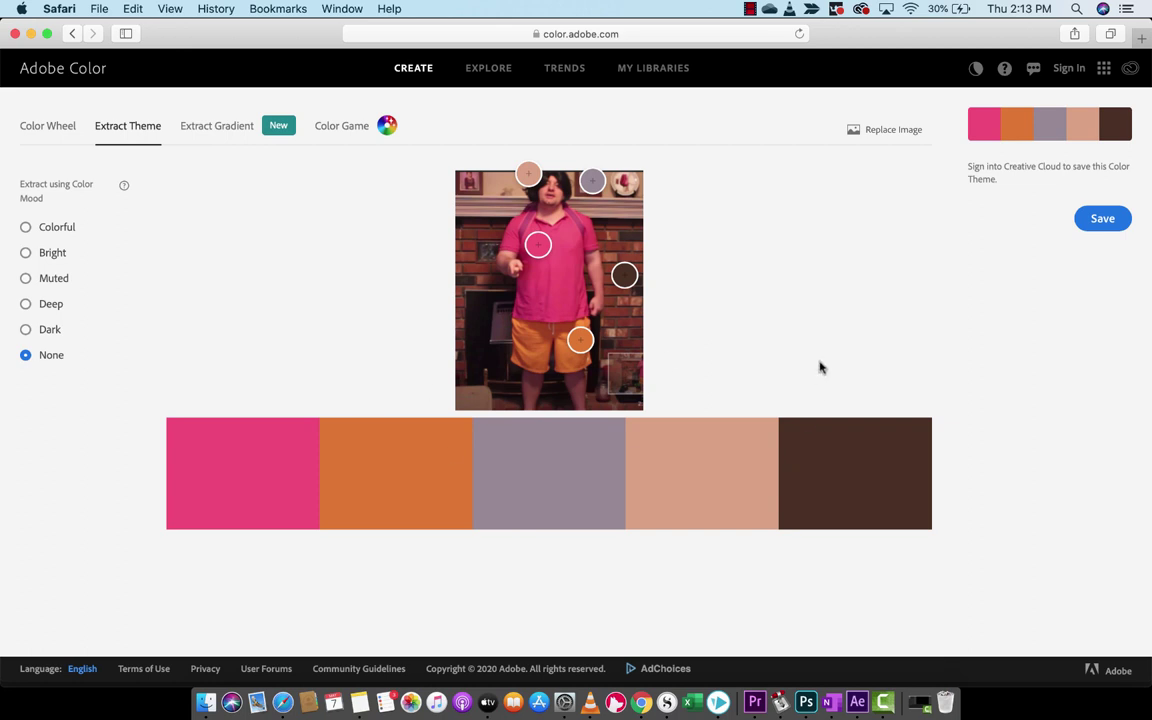
# Try saving, back out of the Safari sign-in, and continue in the signed-in Chrome session.
pyautogui.click(1104, 222)
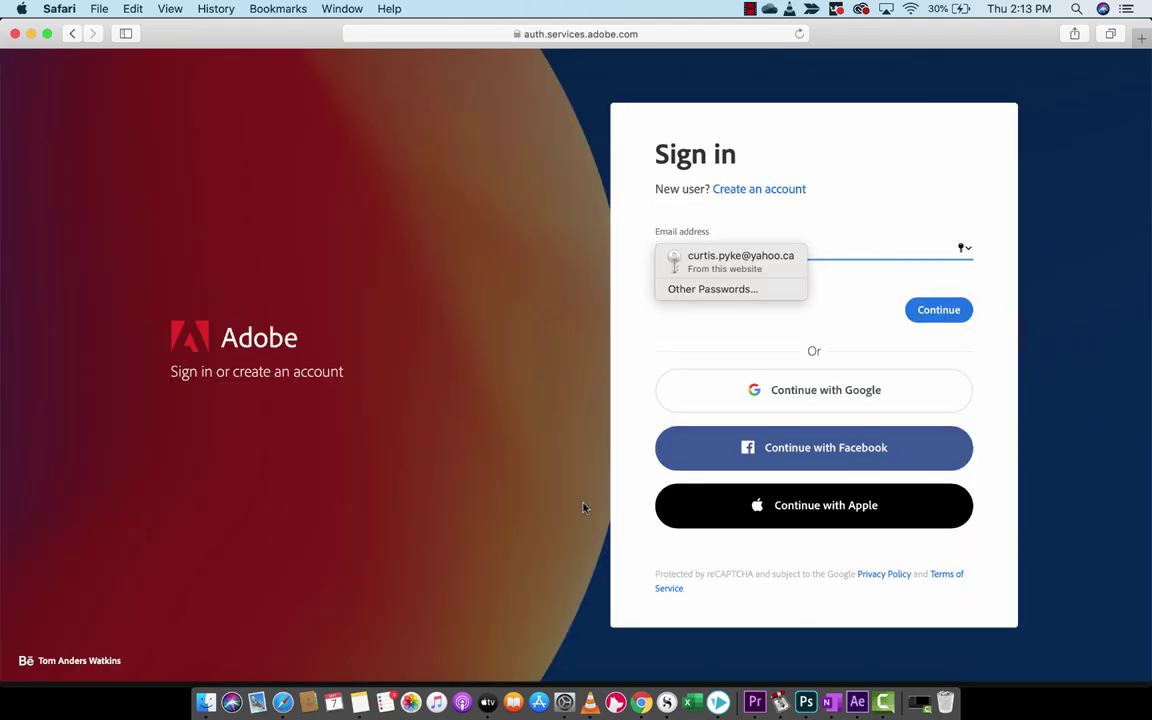
pyautogui.click(72, 34)
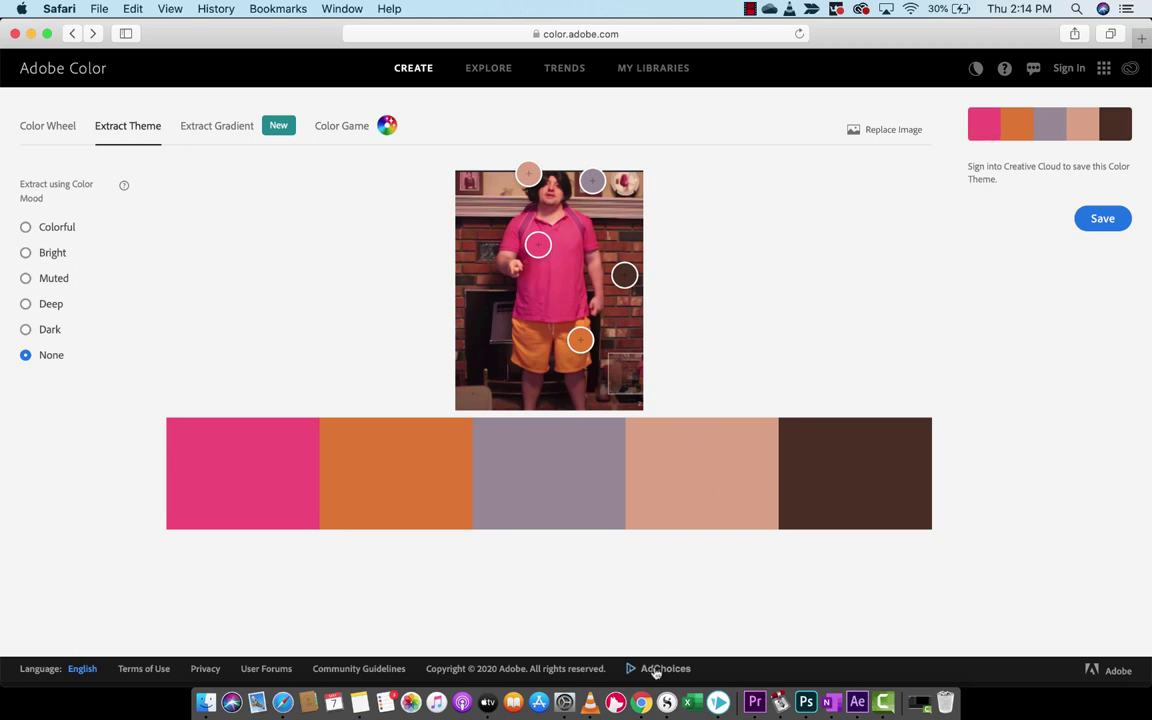
pyautogui.click(643, 704)
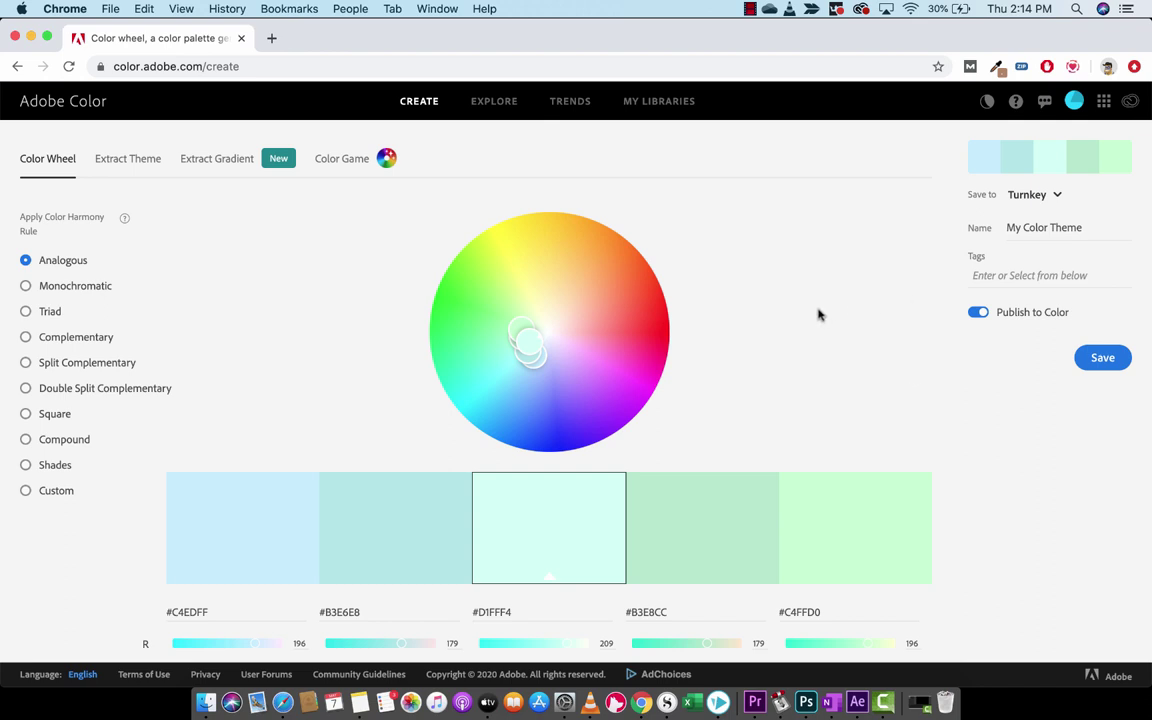
# Check the signed-in Adobe account and start saving the theme to the Turnkey library.
pyautogui.click(1073, 102)
pyautogui.click(1073, 103)
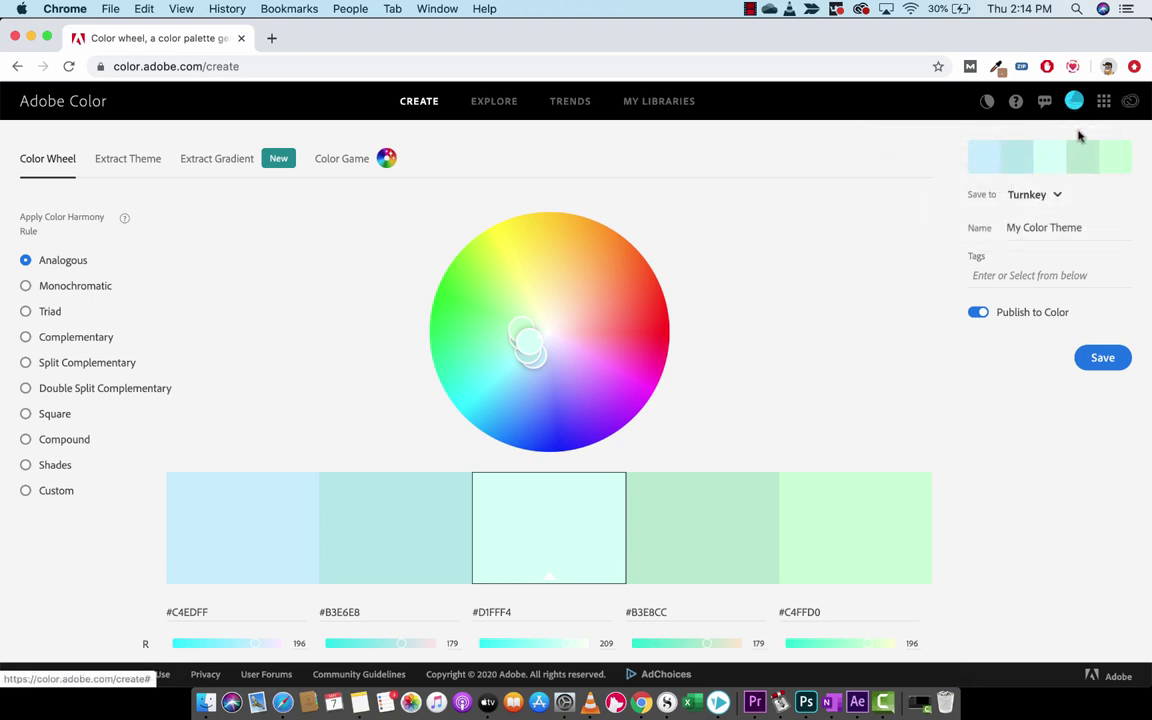
pyautogui.click(1075, 105)
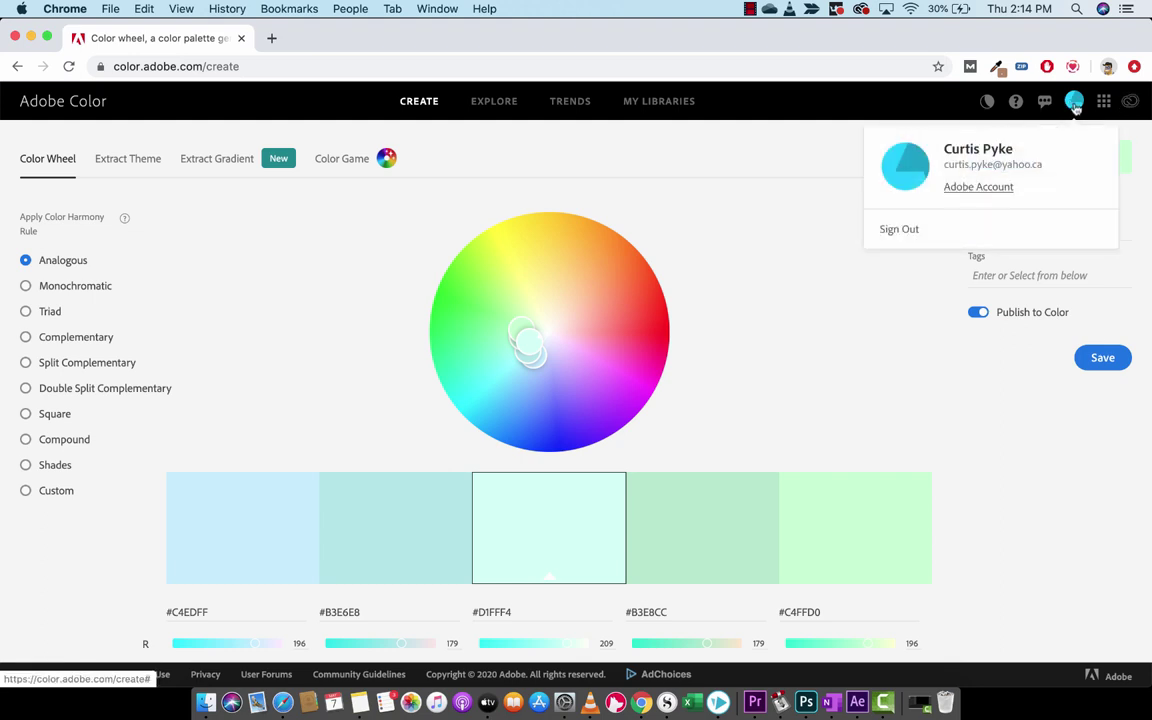
pyautogui.click(1075, 106)
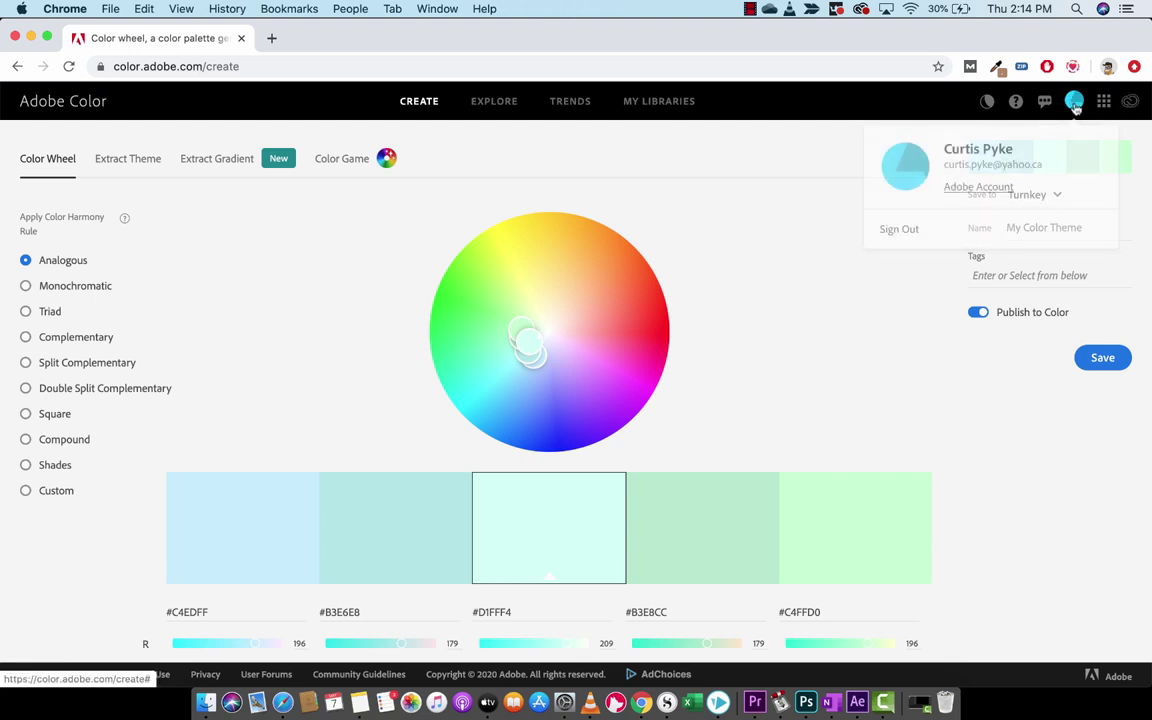
pyautogui.click(1090, 364)
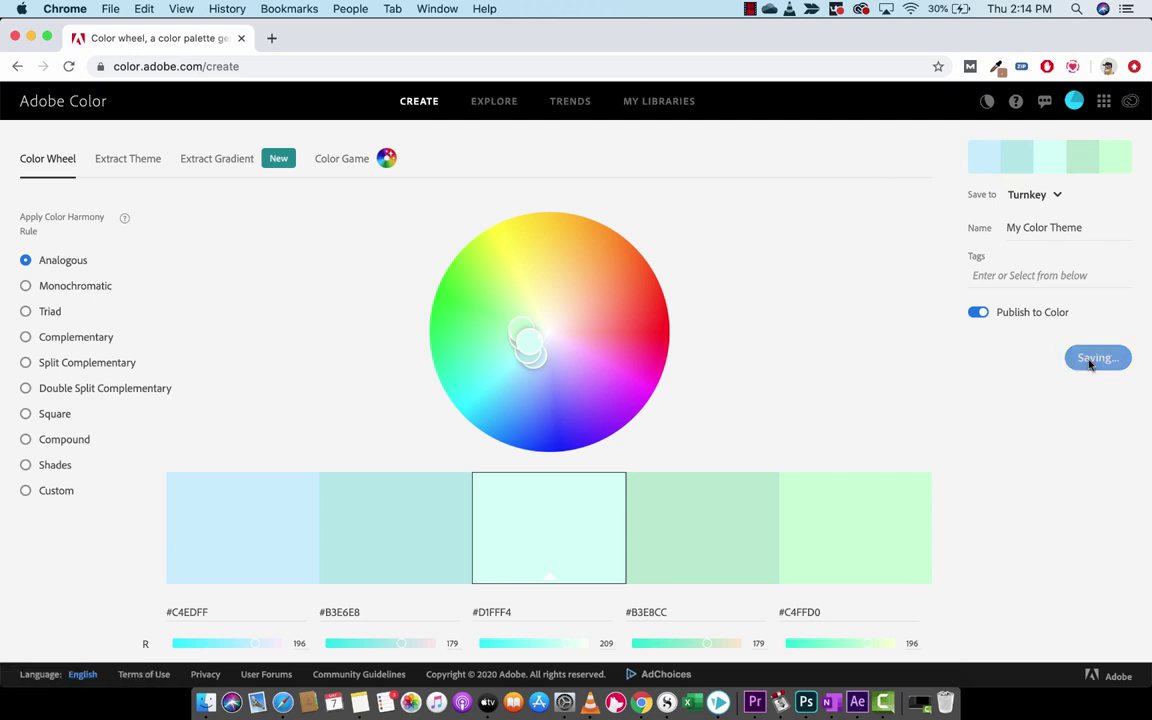
pyautogui.click(1057, 196)
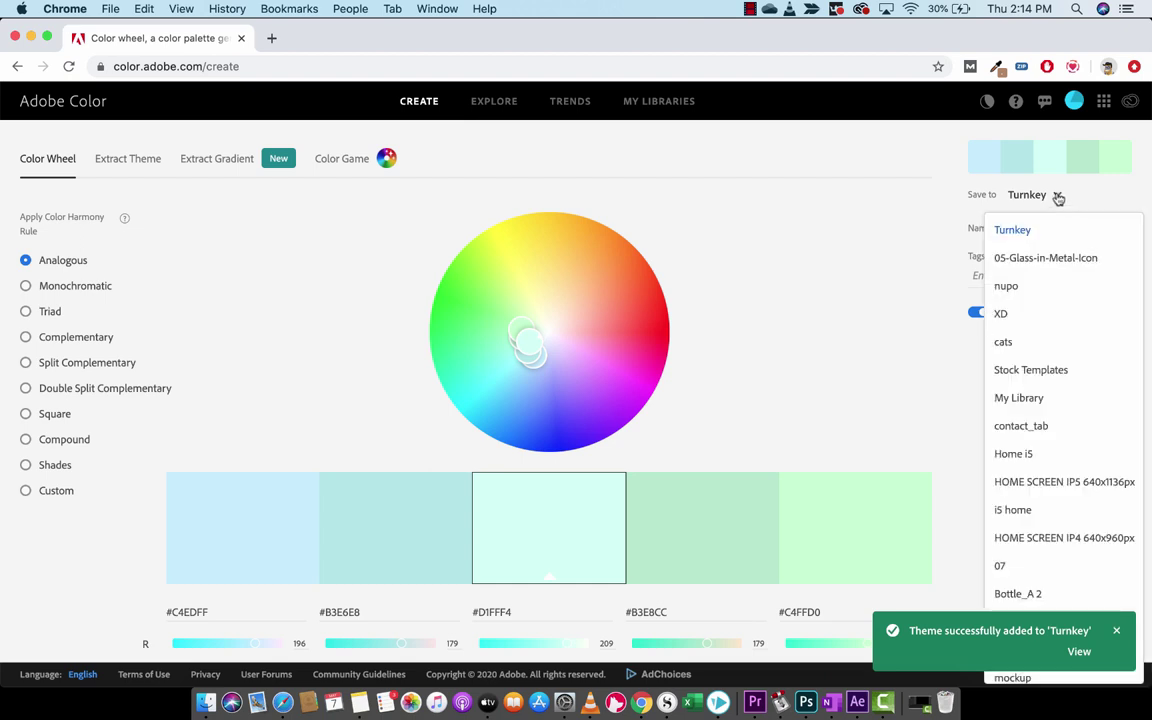
pyautogui.click(1016, 230)
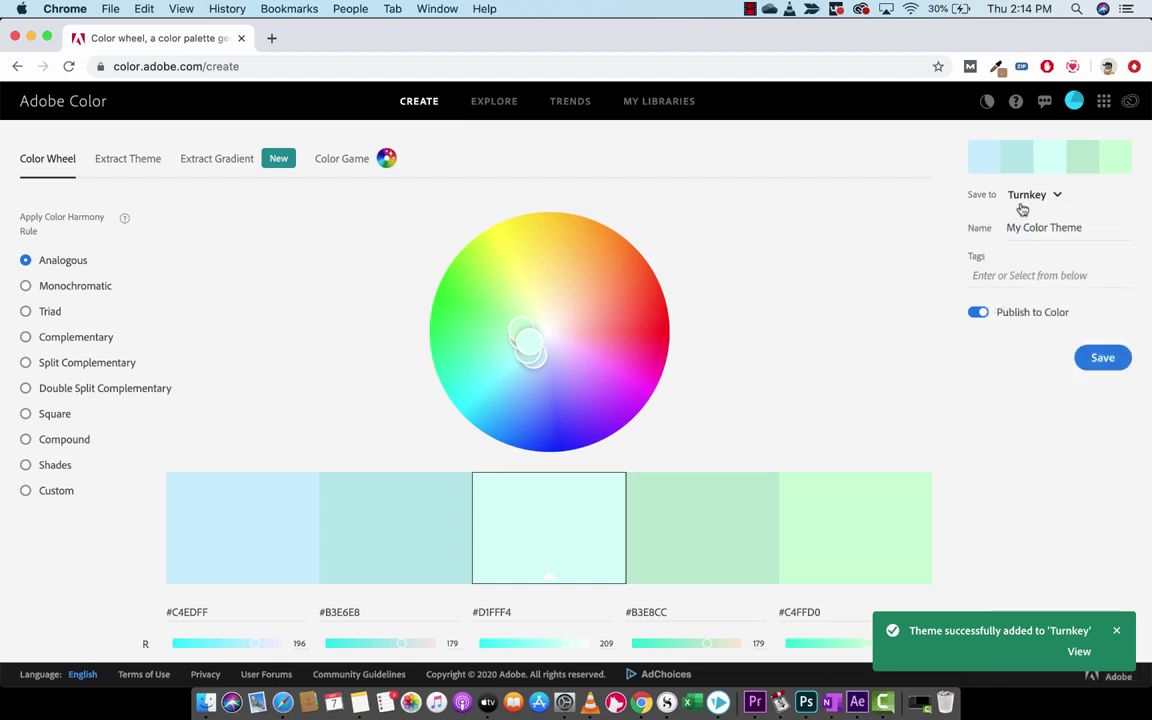
# Rename the theme 'Dora The Explorer', save it to My Library, and switch to Photoshop 2020.
pyautogui.tripleClick(1033, 227)
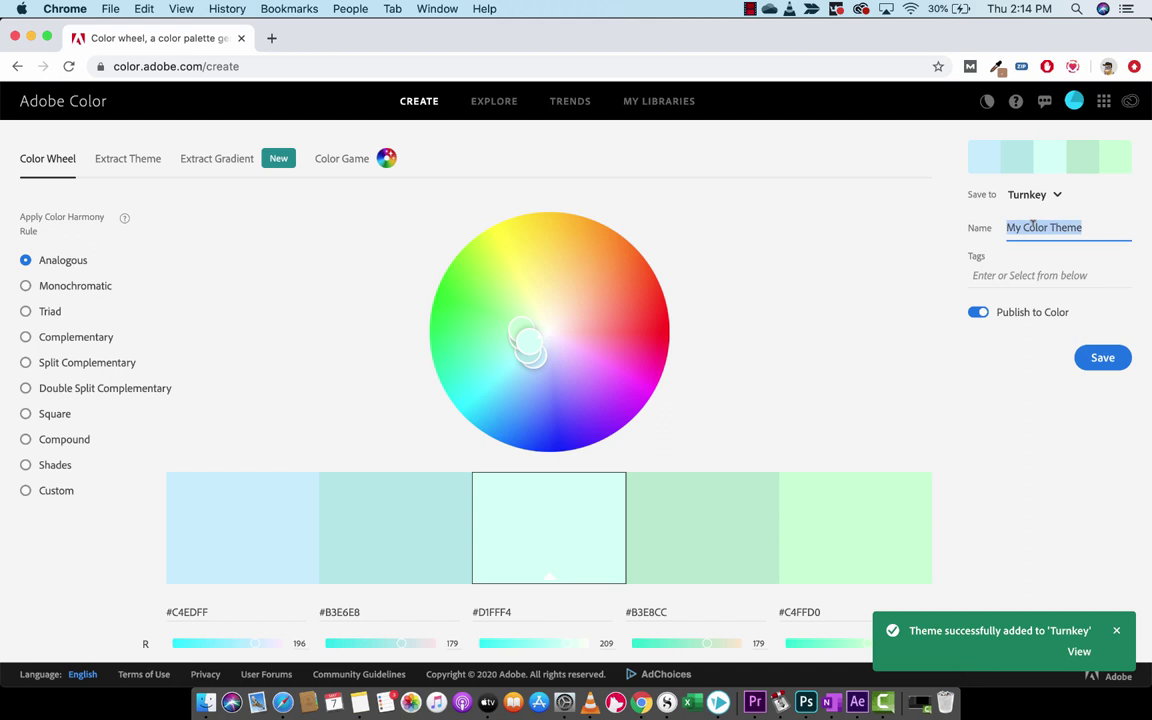
pyautogui.write('Dora The E')
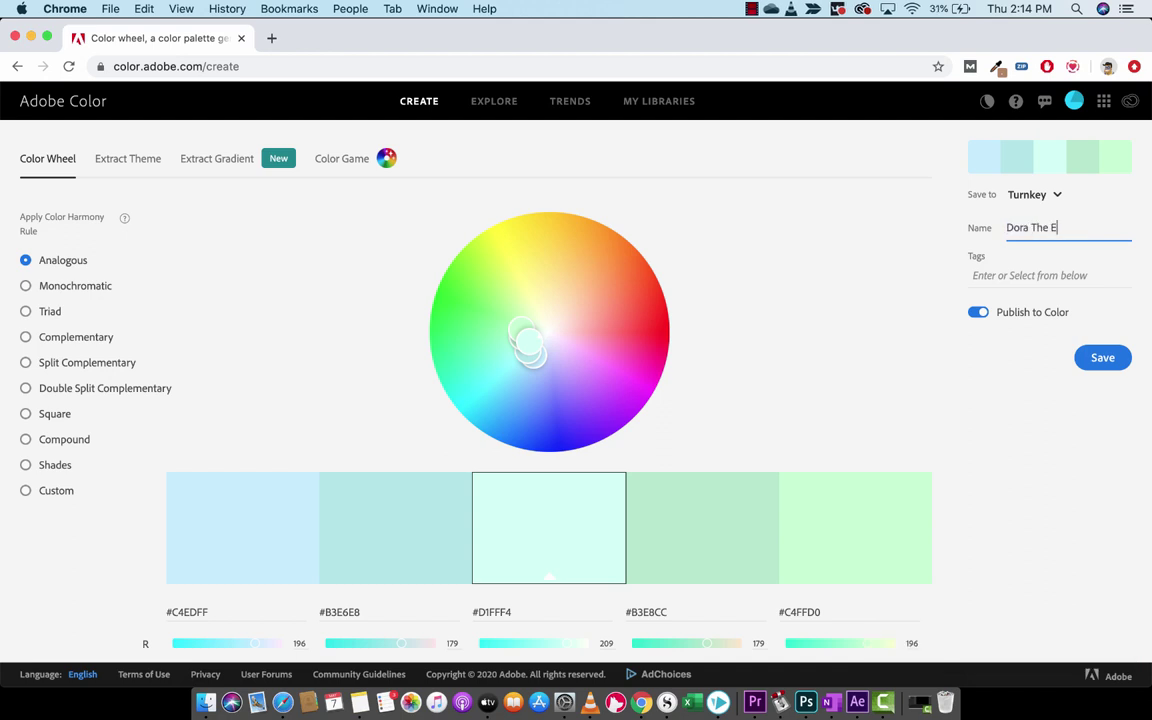
pyautogui.write('xplorer')
pyautogui.click(985, 276)
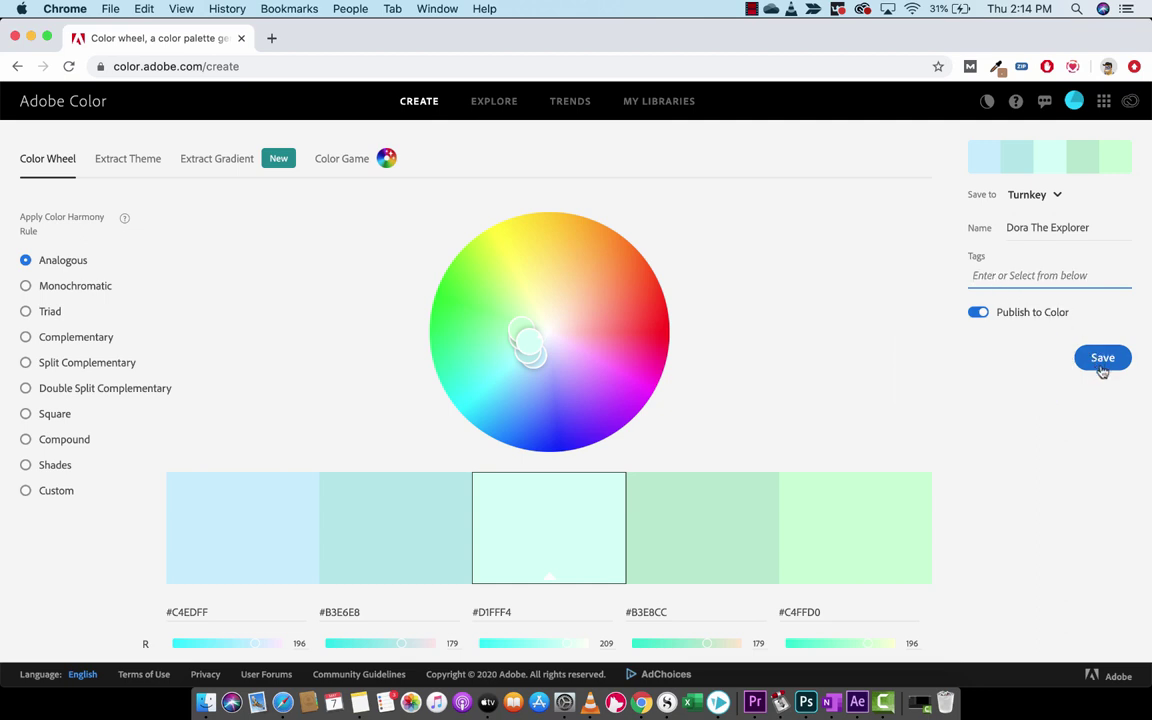
pyautogui.click(1056, 195)
pyautogui.scroll(-2, 1026, 398)
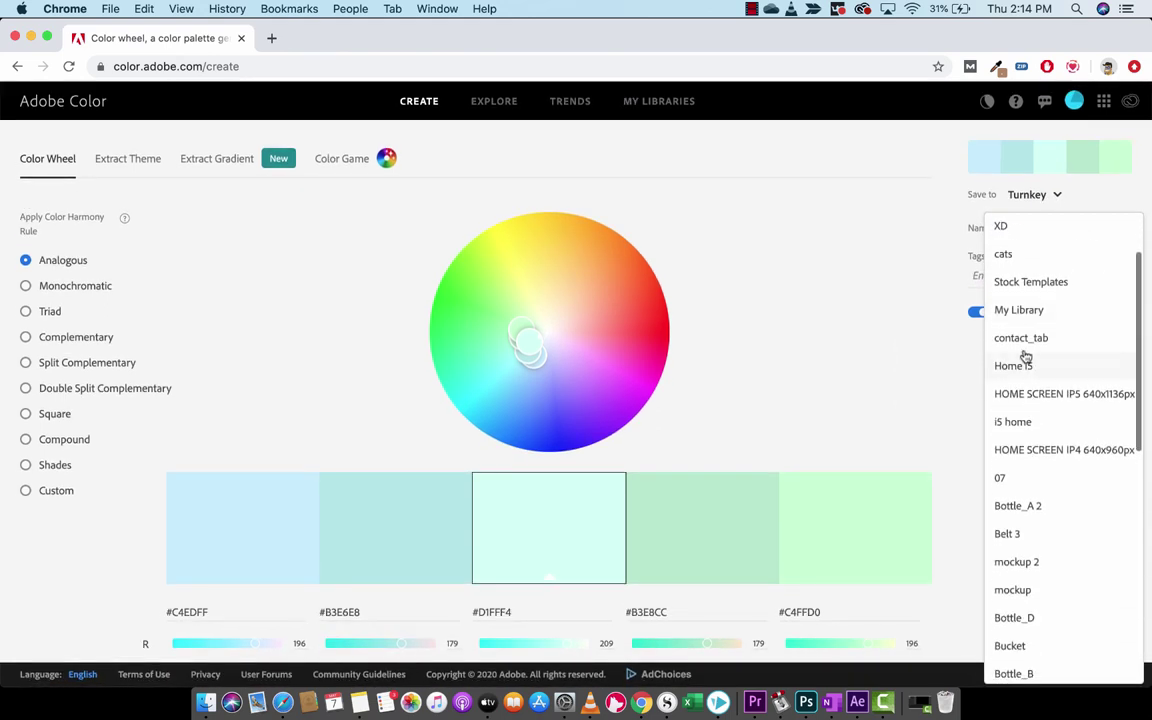
pyautogui.click(1026, 309)
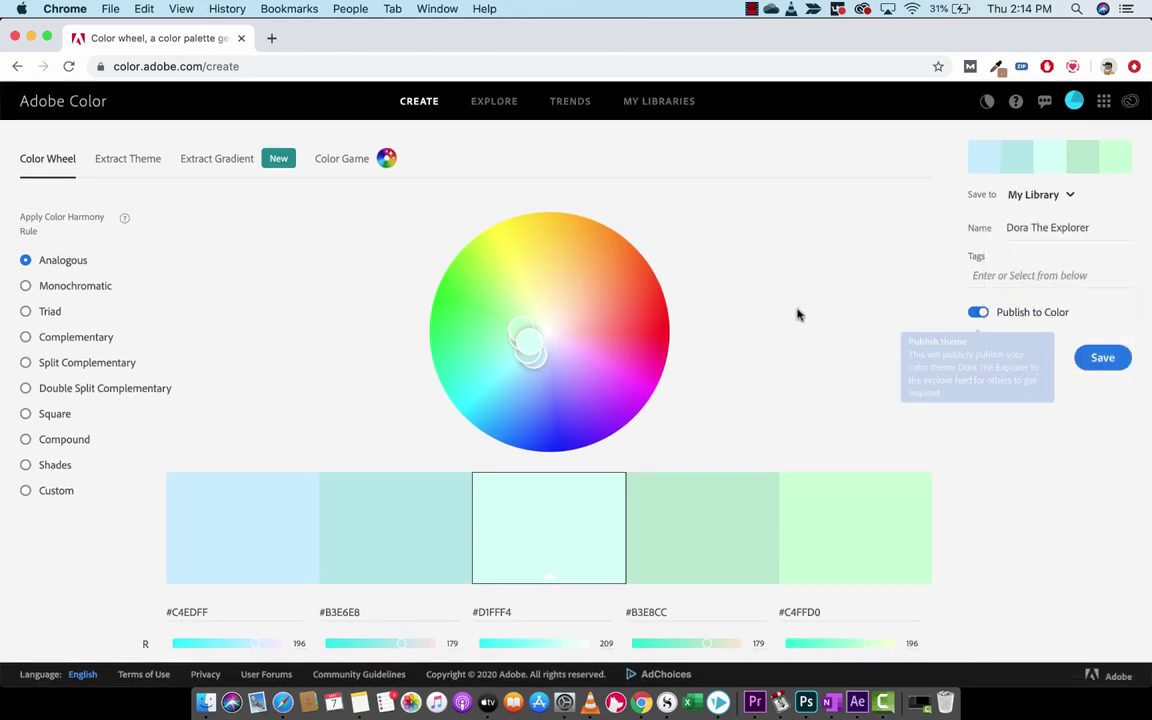
pyautogui.click(1101, 358)
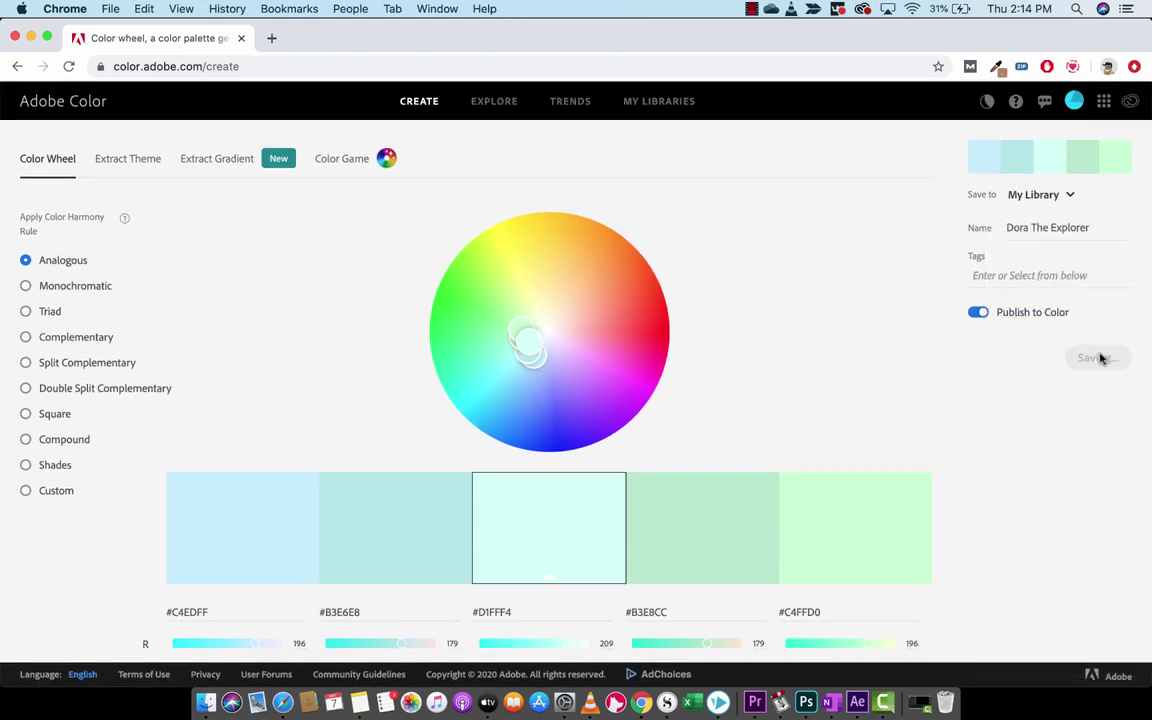
pyautogui.click(805, 703)
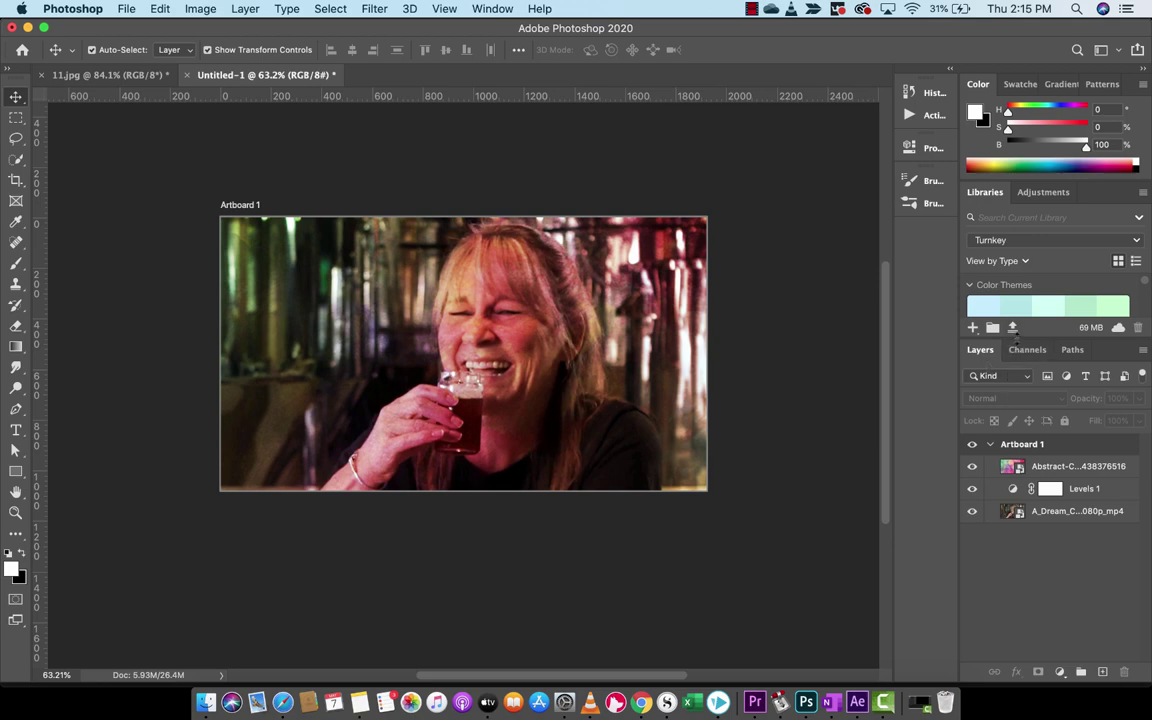
# Enlarge the Libraries panel and switch it to My Library to show the Dora The Explorer theme.
pyautogui.moveTo(1011, 346); pyautogui.dragTo(1016, 450)
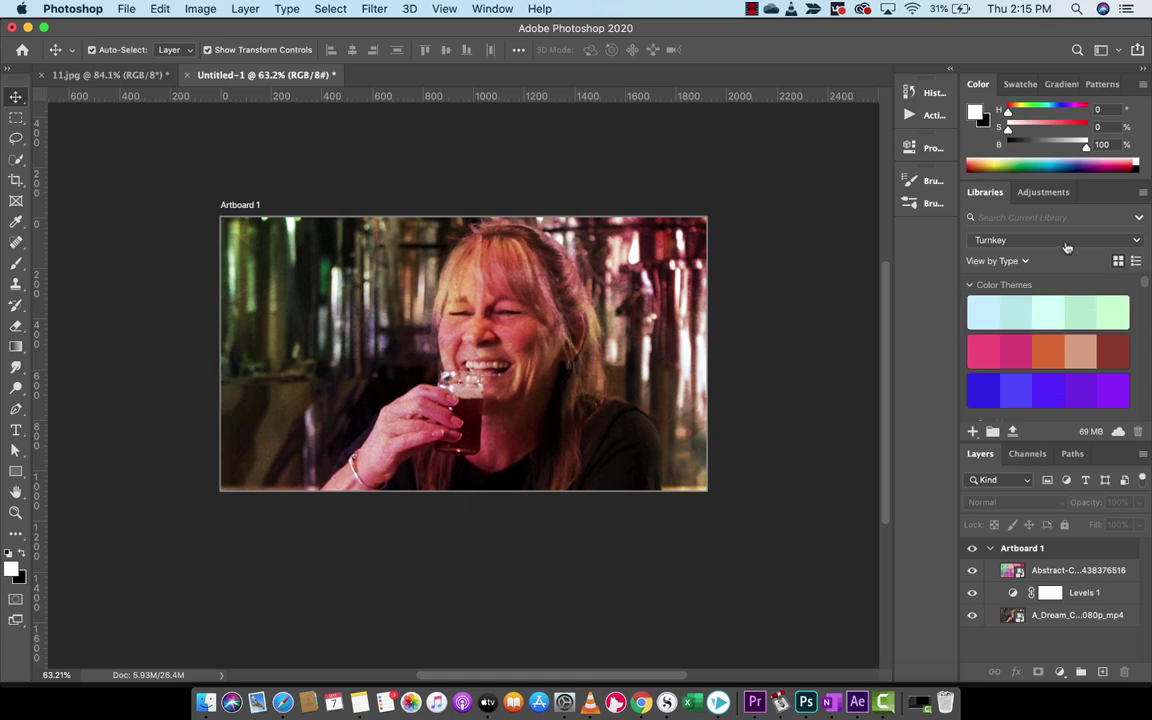
pyautogui.click(985, 240)
pyautogui.click(1012, 284)
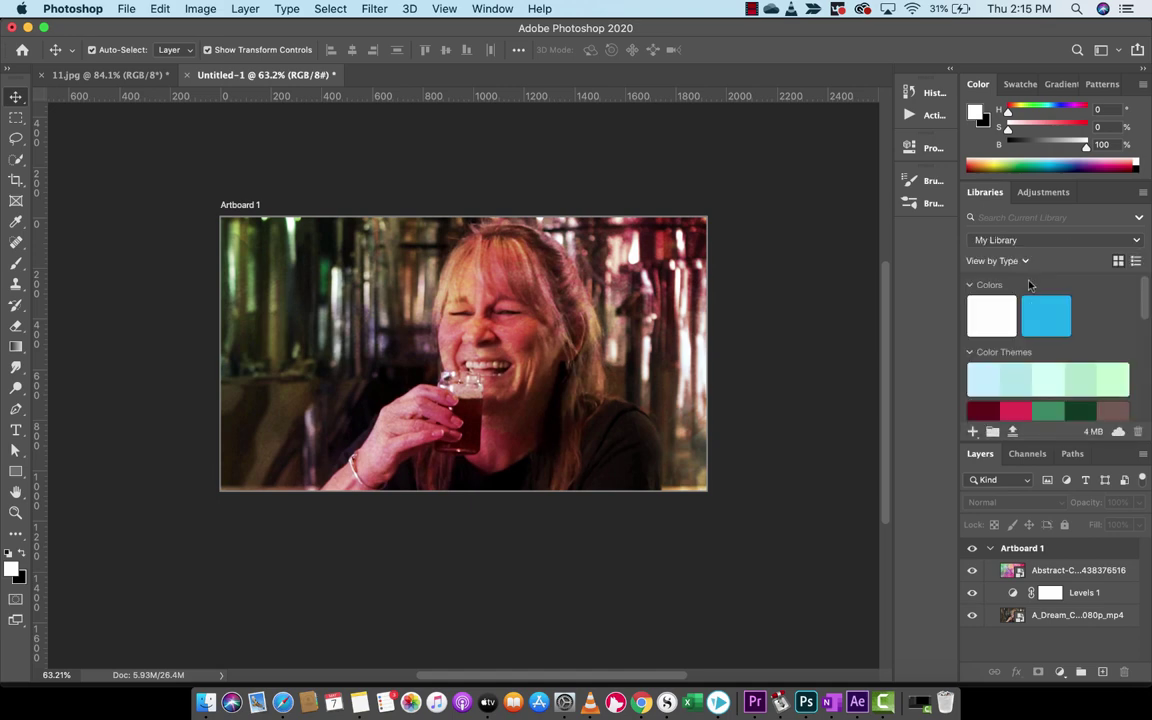
pyautogui.scroll(-2, 995, 370)
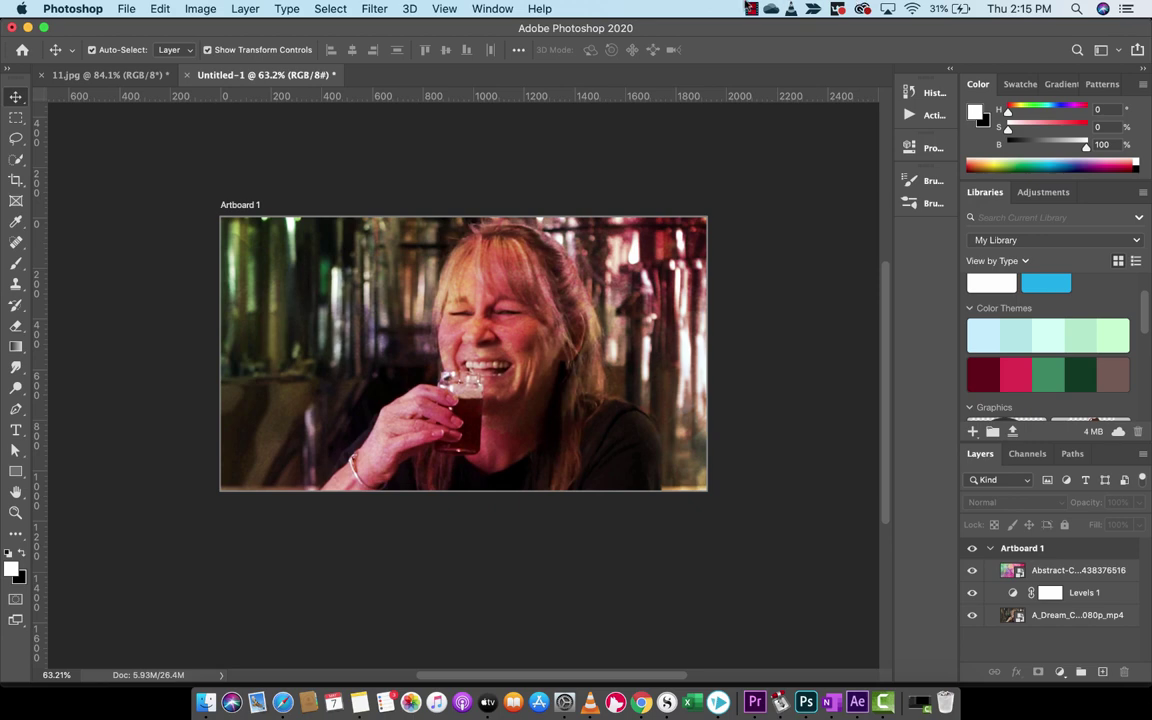
pyautogui.click(751, 9)
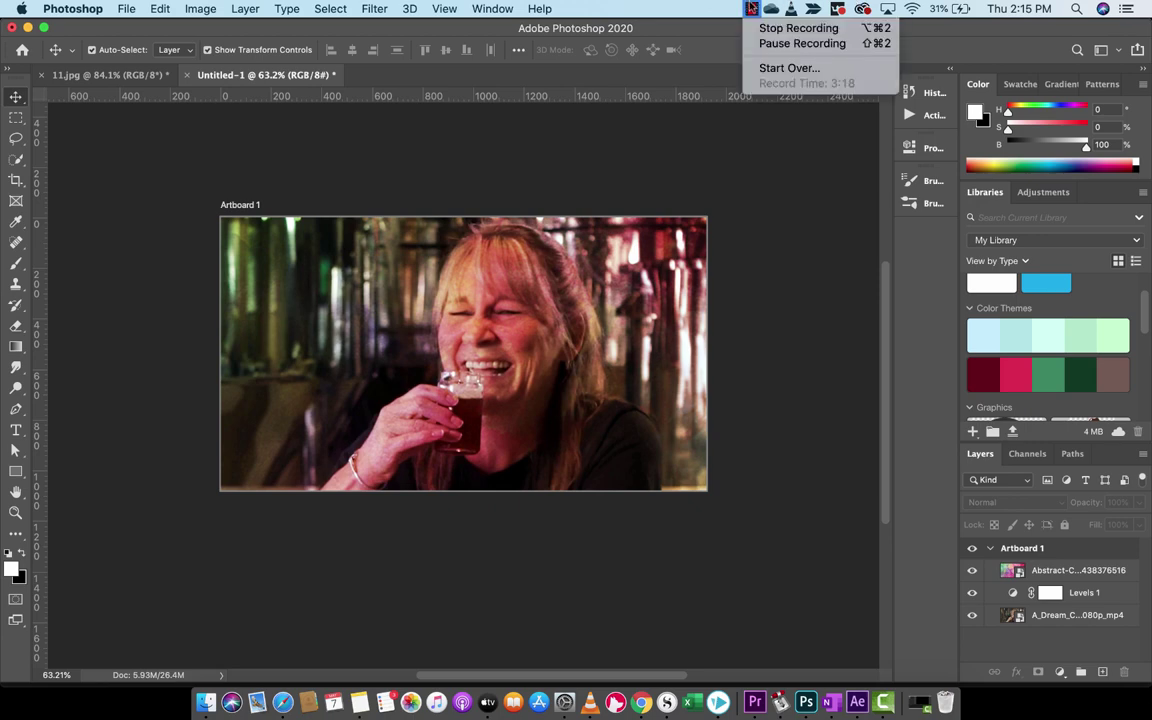